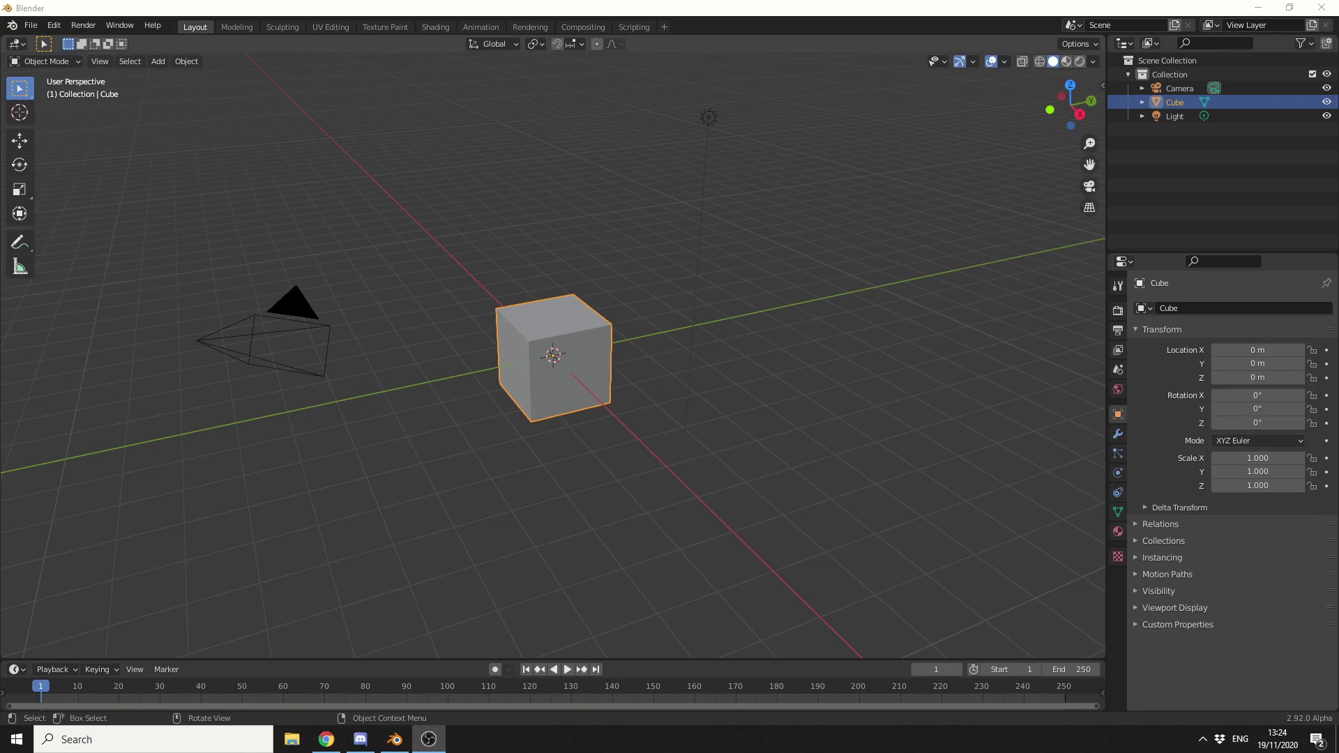
Deselect everything and turn on the wireframe overlay at 0.862 opacity
scroll(782, 213, up, 3)
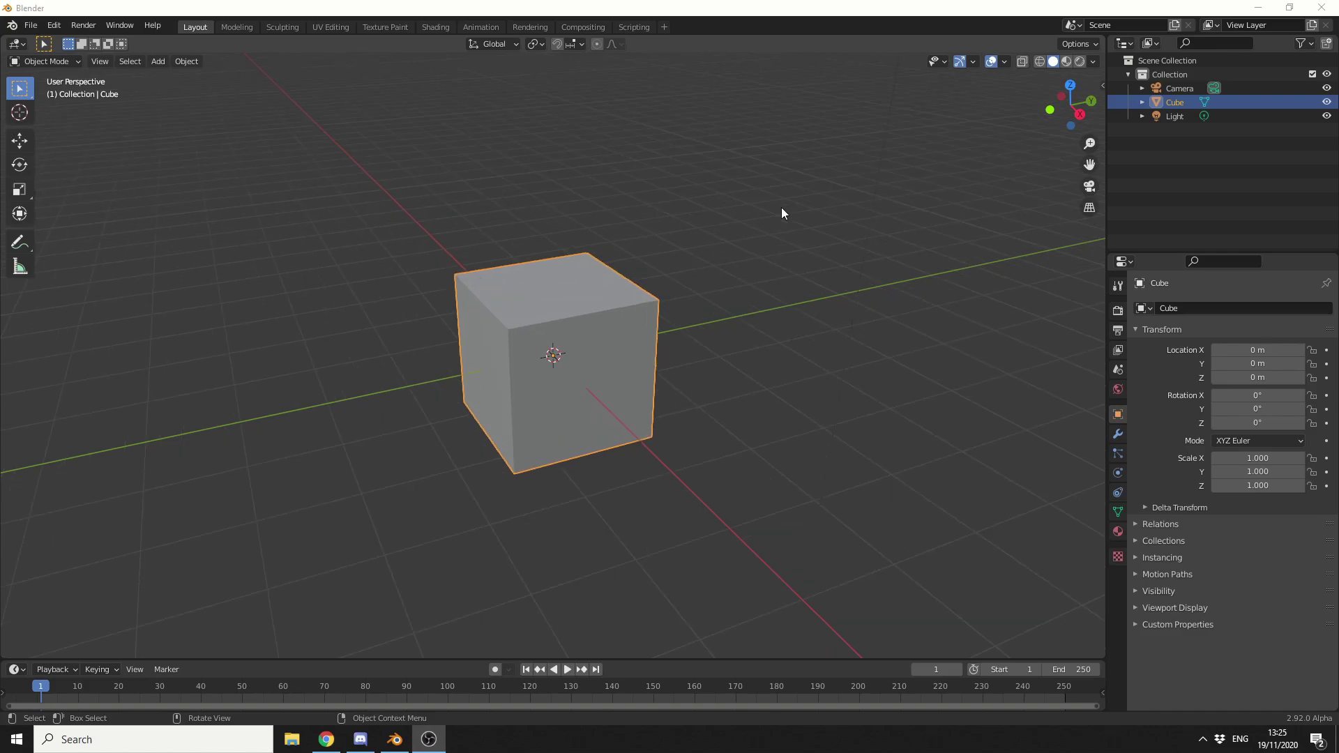
click(1008, 60)
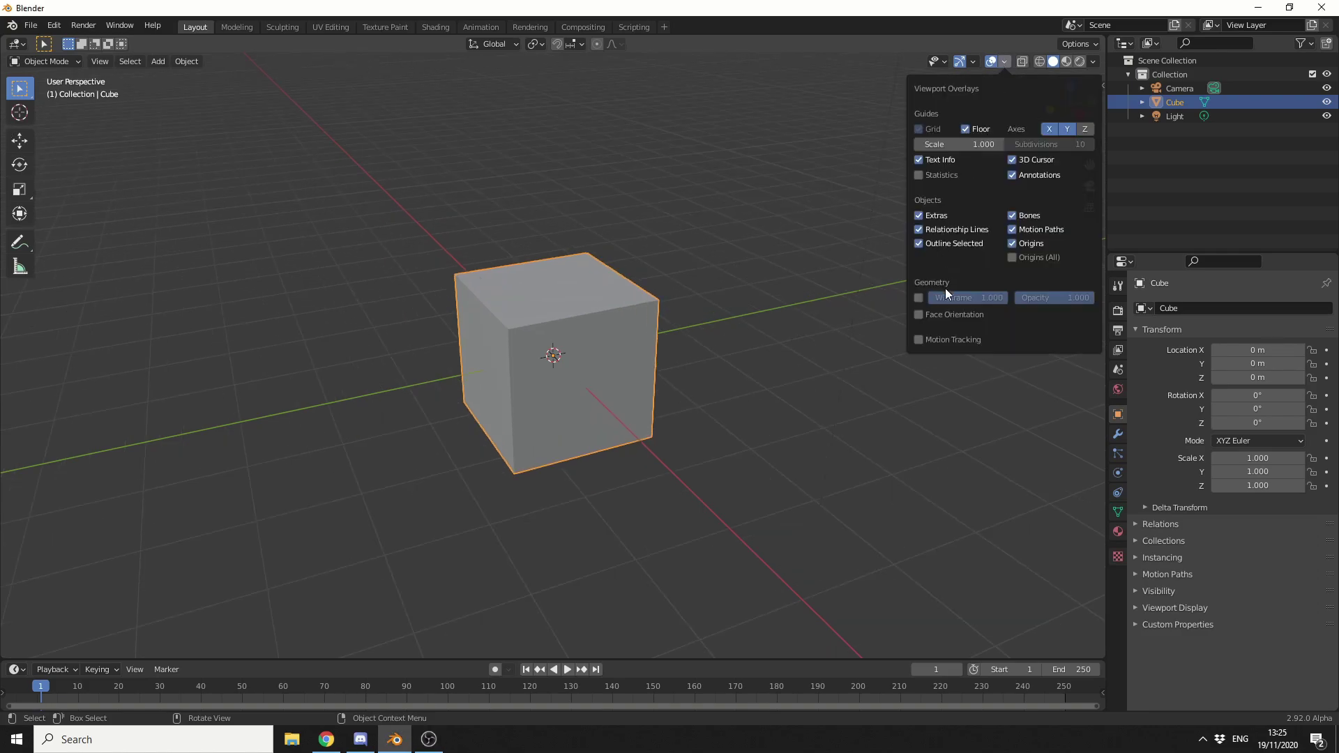
key(alt+a)
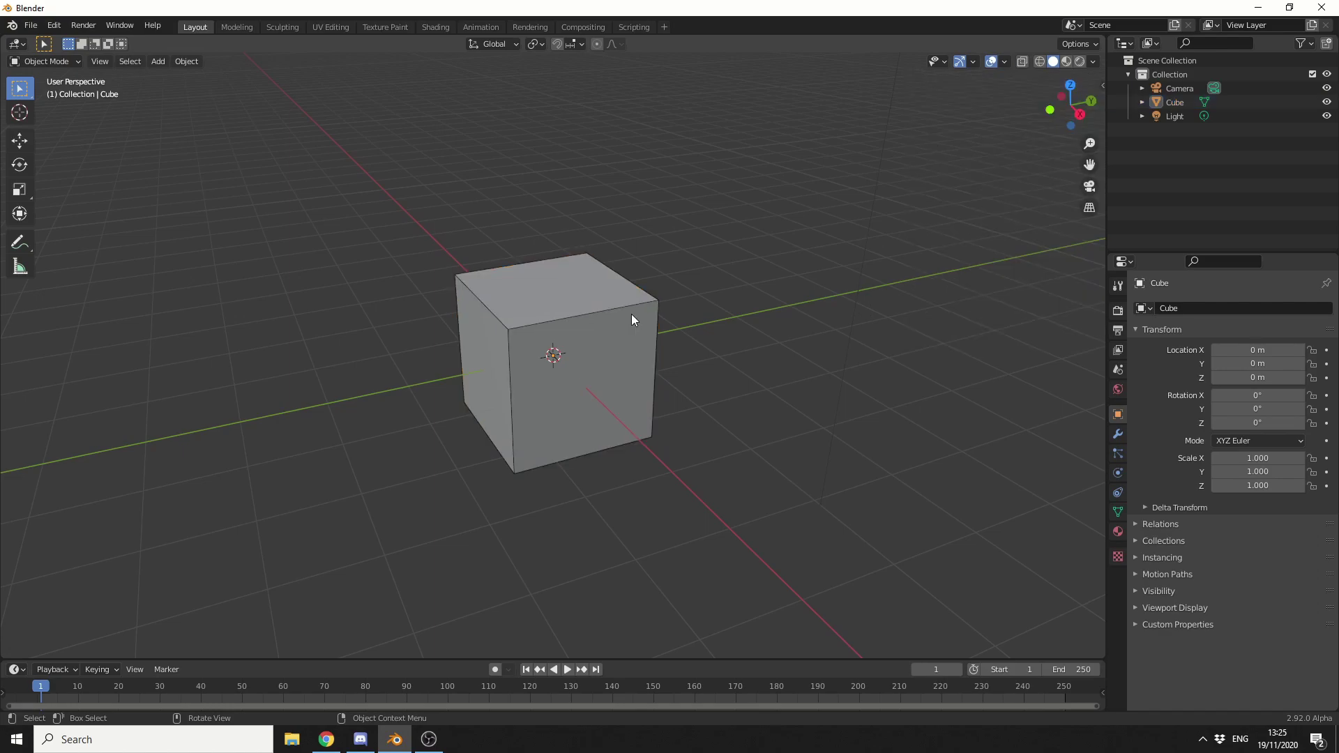
click(1003, 62)
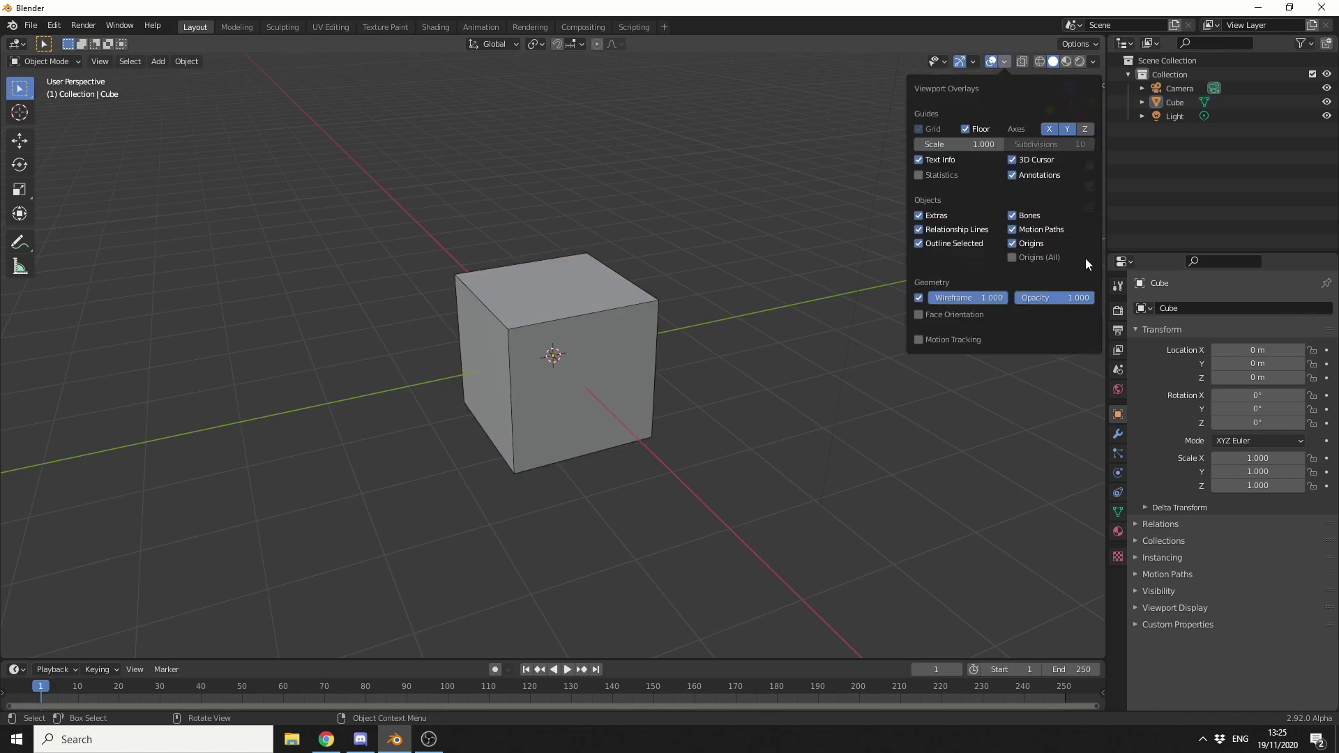
drag(1062, 300, 1050, 300)
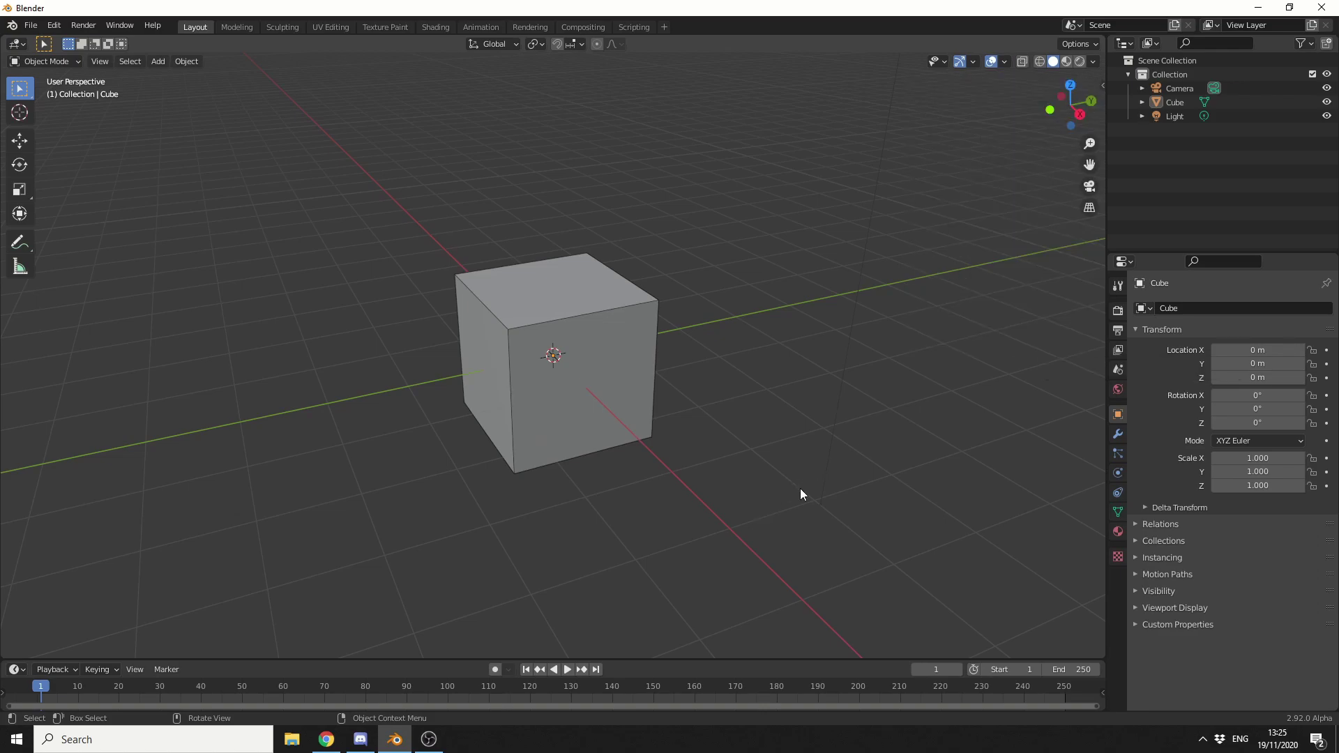
With the Annotate tool, draw blue strokes left of the cube and a C-shape to its right
click(20, 242)
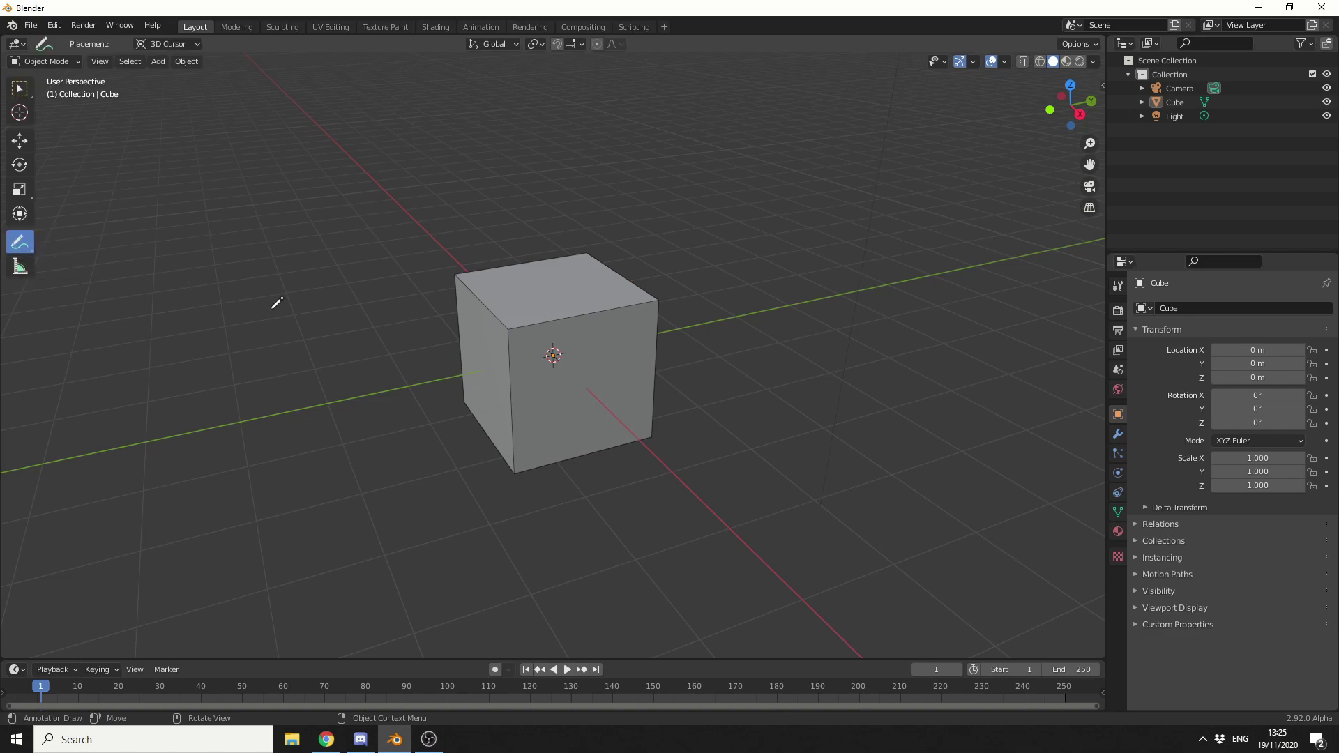
mouse_move(296, 187)
mouse_down()
mouse_move(203, 215)
mouse_move(290, 376)
mouse_move(427, 377)
mouse_up()
drag(376, 246, 478, 327)
drag(478, 225, 403, 353)
mouse_move(800, 236)
mouse_down()
mouse_move(840, 362)
mouse_move(824, 400)
mouse_up()
Turn off the Annotations overlay and draw a large S-shaped stroke right of the cube
click(1005, 61)
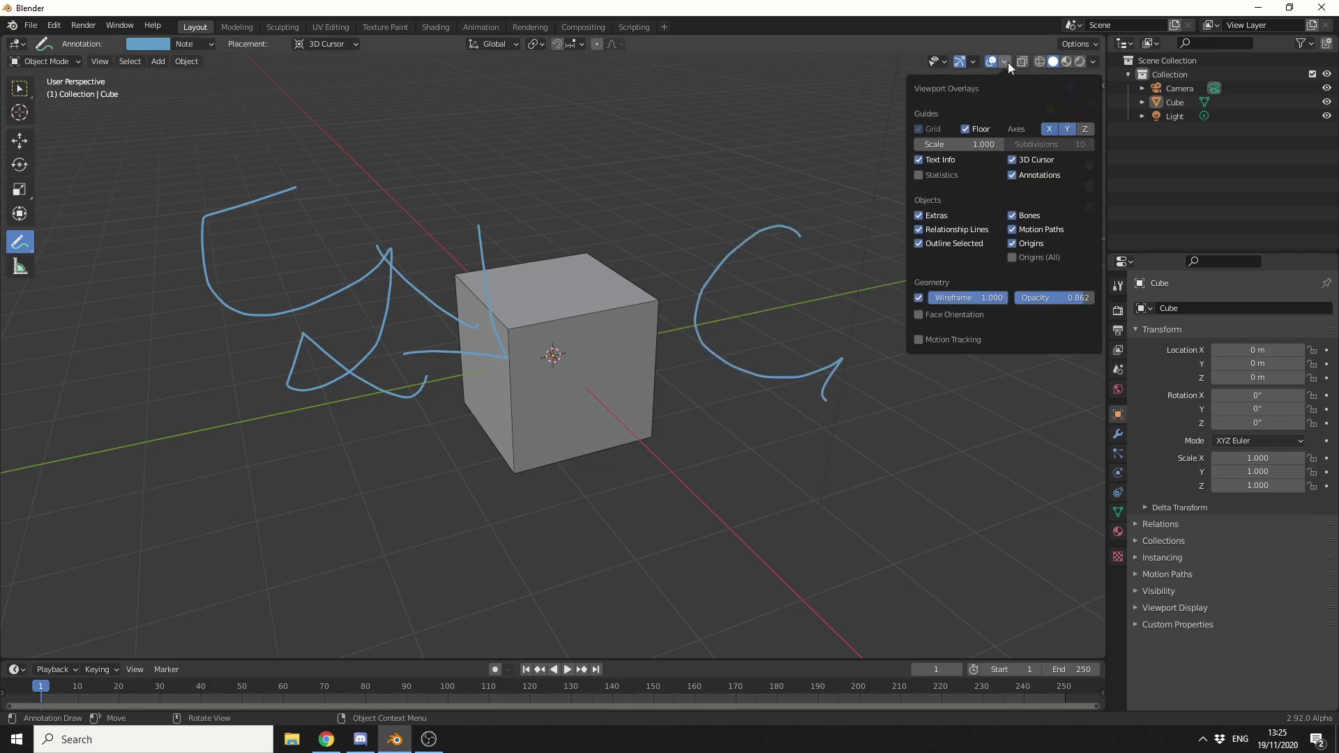
click(1043, 178)
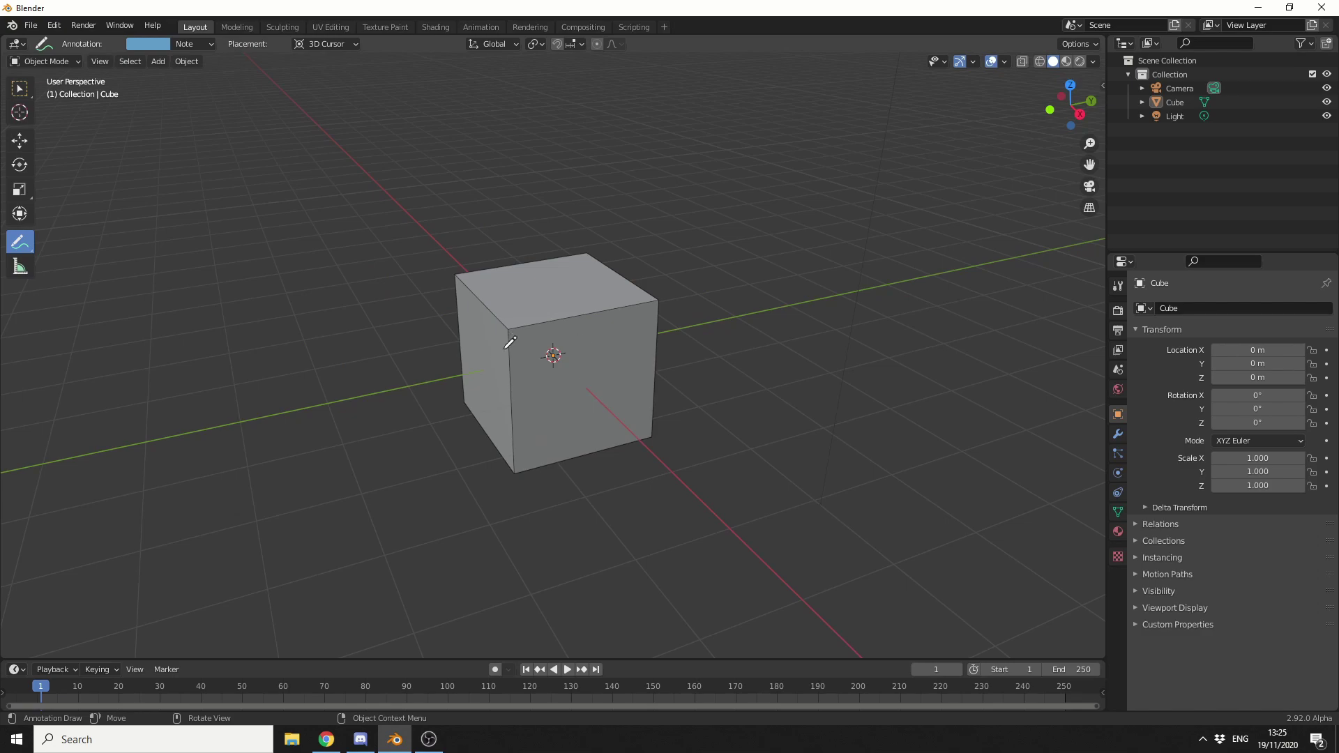
mouse_move(916, 210)
mouse_down()
mouse_move(857, 243)
mouse_move(1023, 366)
mouse_move(890, 380)
mouse_move(918, 349)
mouse_up()
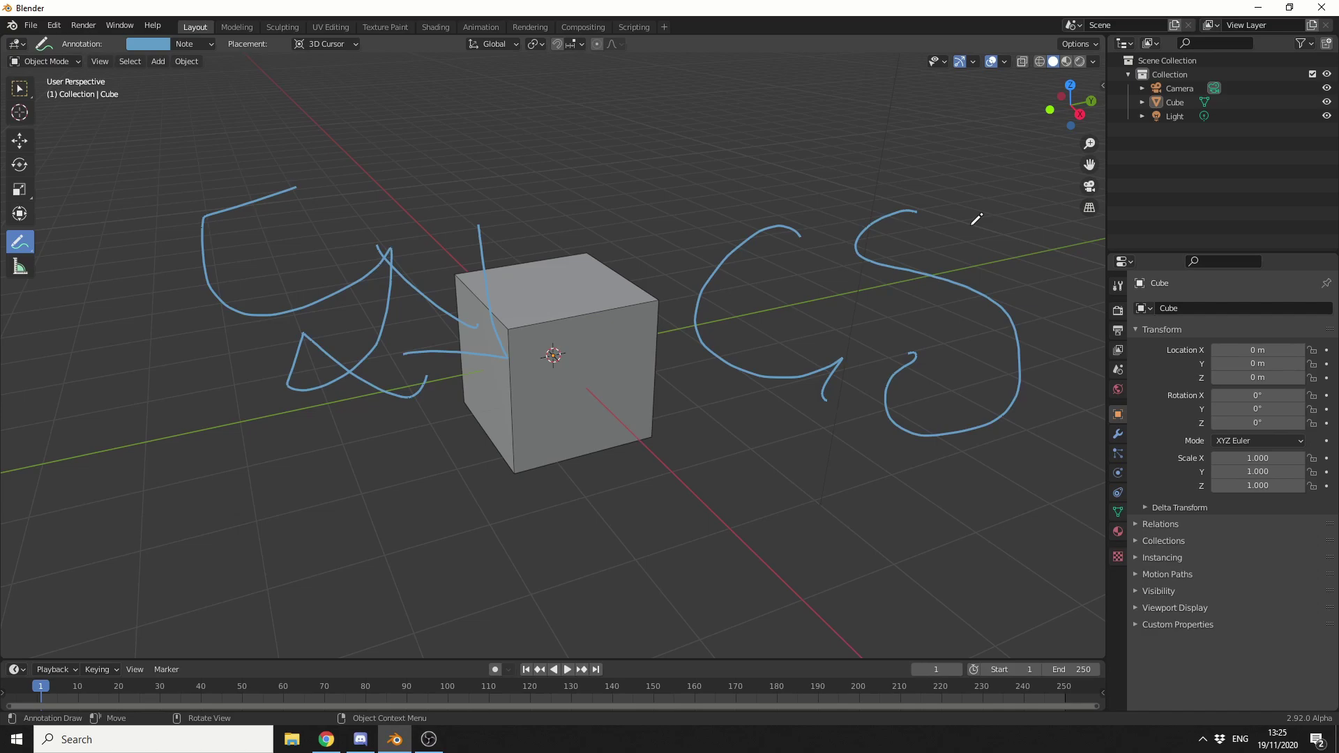
Hide the annotations and add a UV sphere to the scene
click(1004, 62)
click(1018, 175)
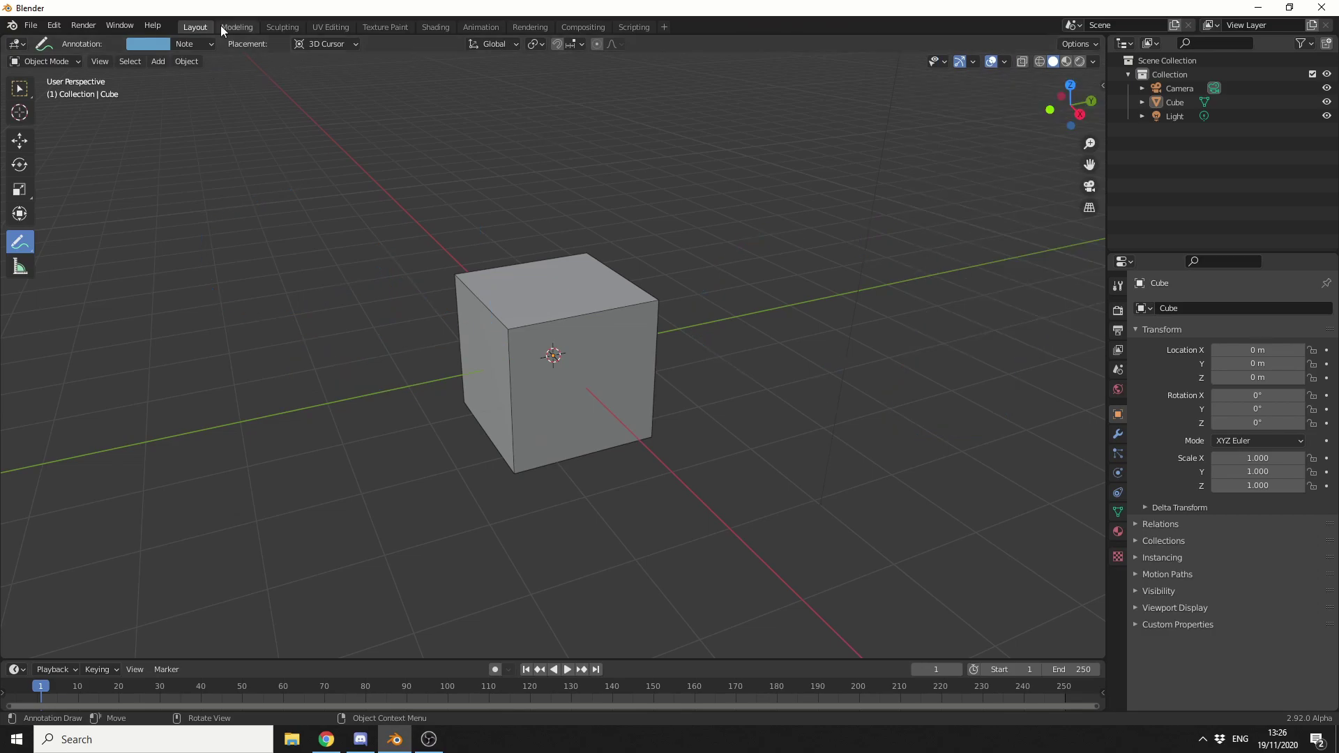
click(155, 63)
mouse_move(177, 85)
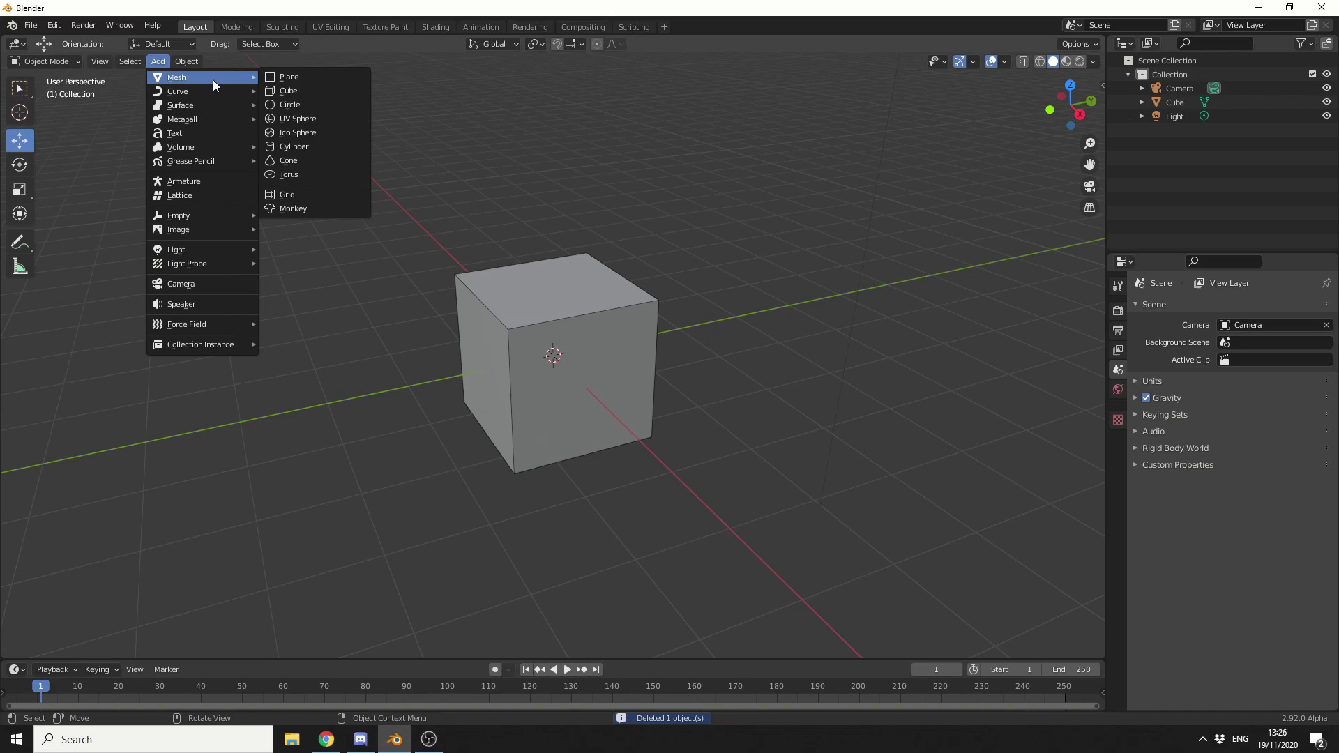
click(314, 118)
Move the sphere beside the cube to Y 2.9742 m and make it unselectable in the Outliner
drag(606, 350, 787, 312)
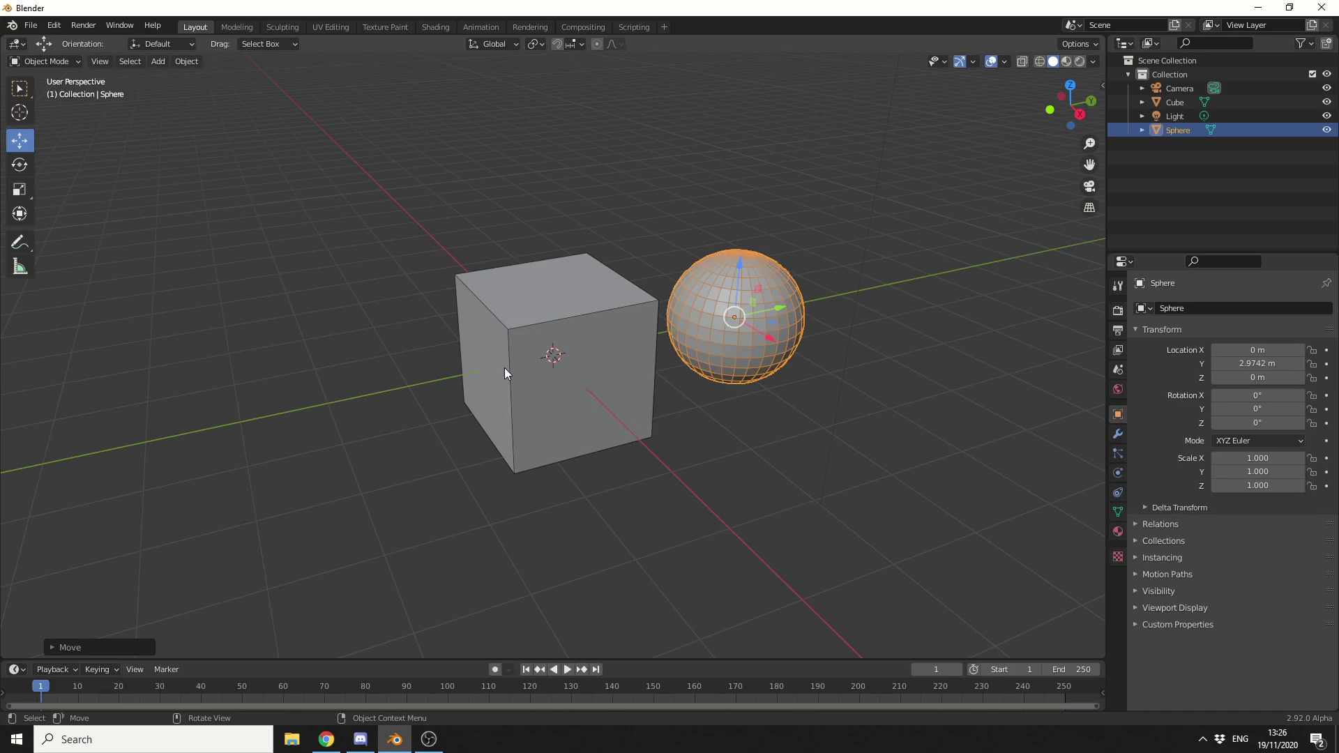
click(1309, 45)
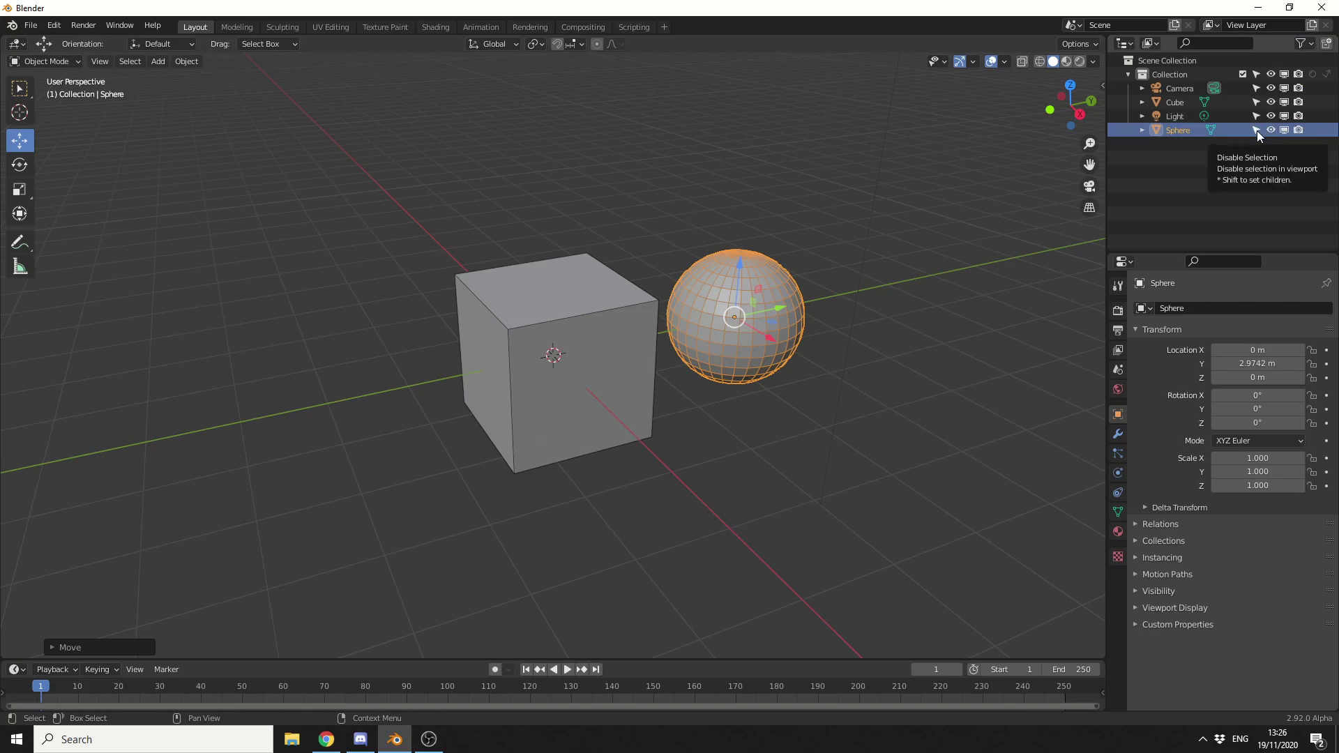
click(1257, 130)
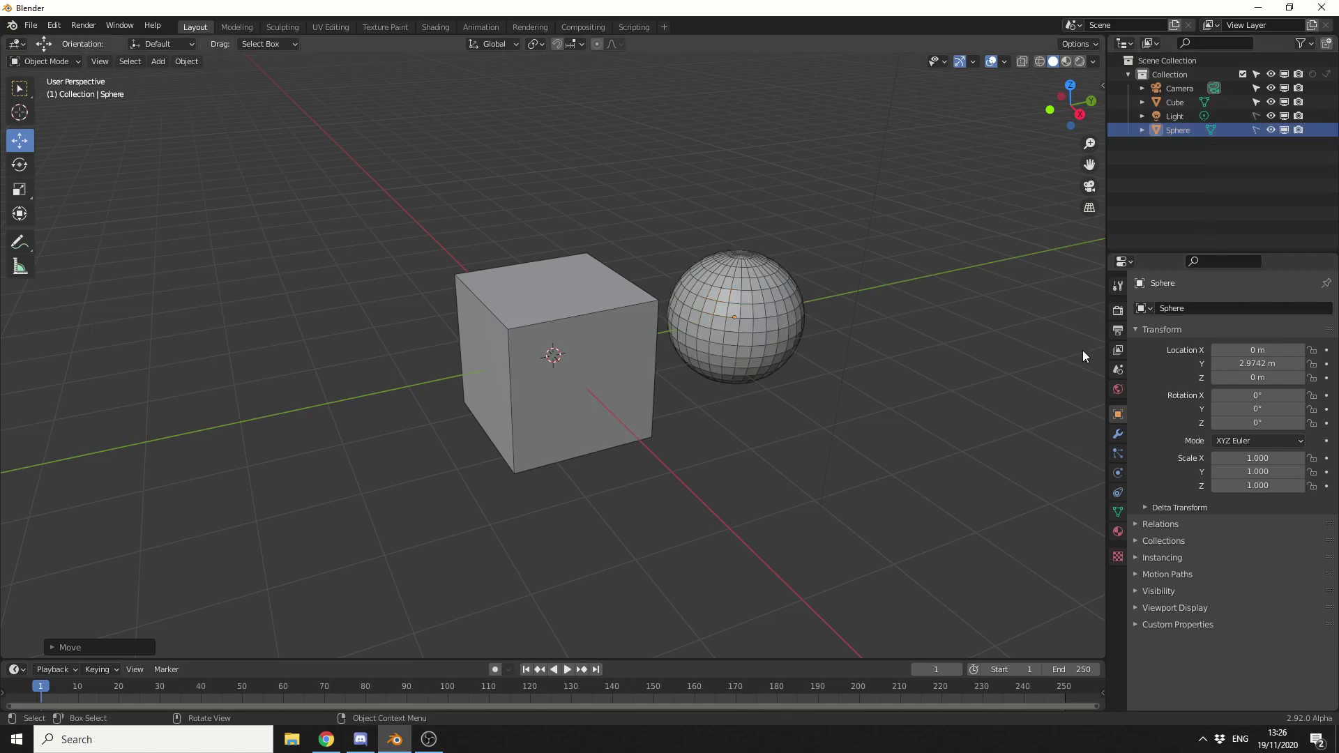
Filter the Outliner to list only selectable objects
click(1301, 44)
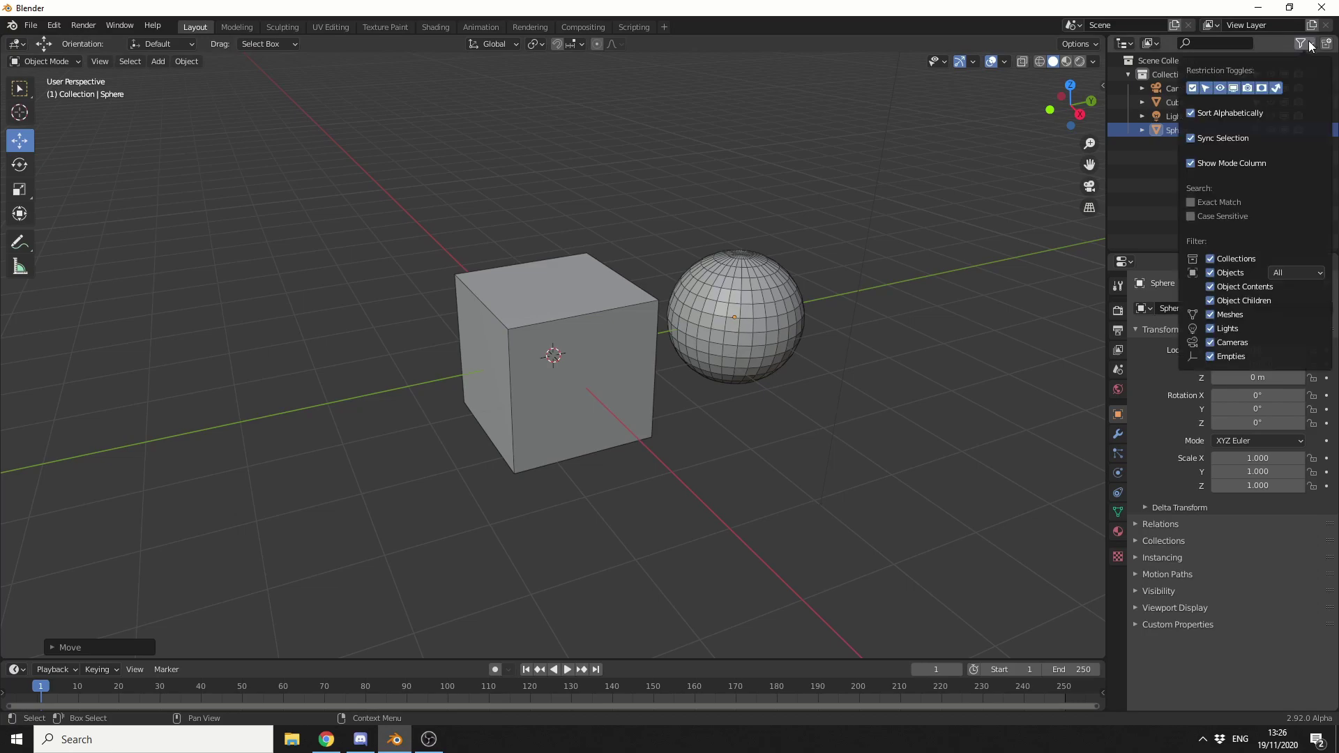
click(1290, 273)
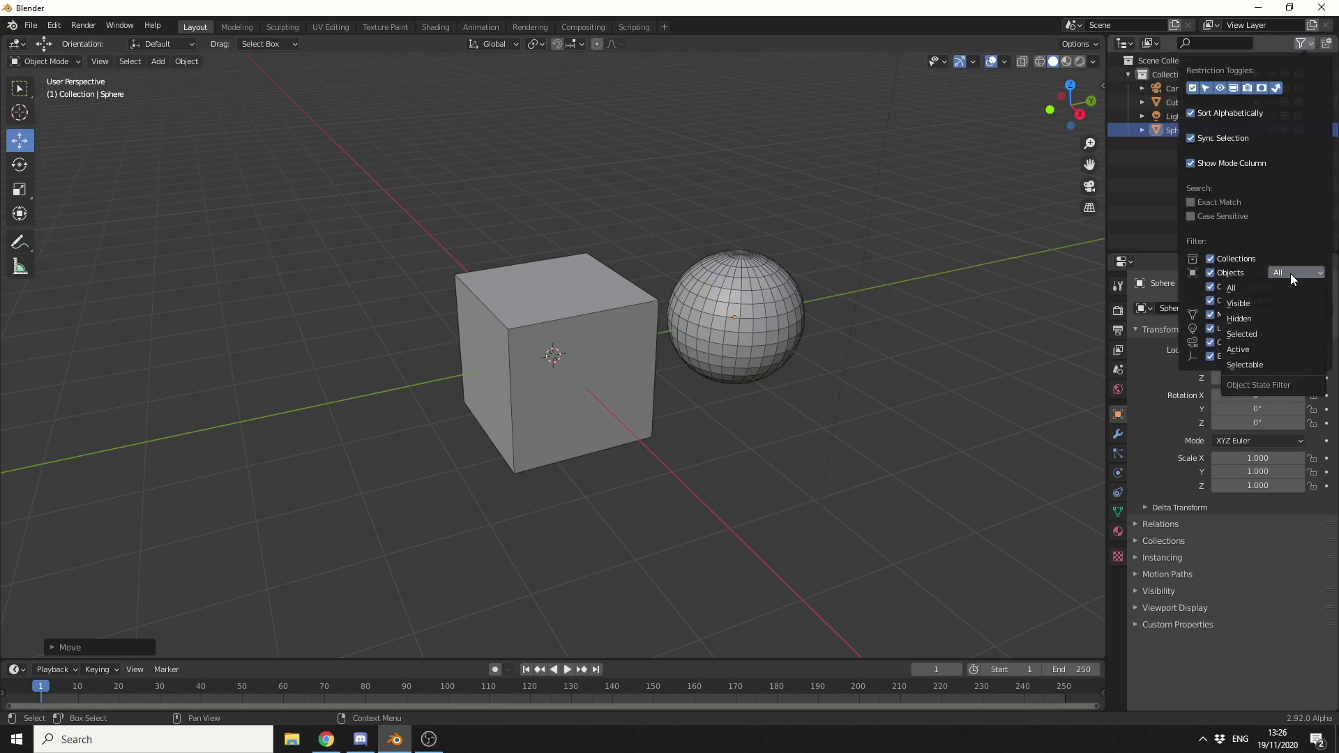
click(1275, 365)
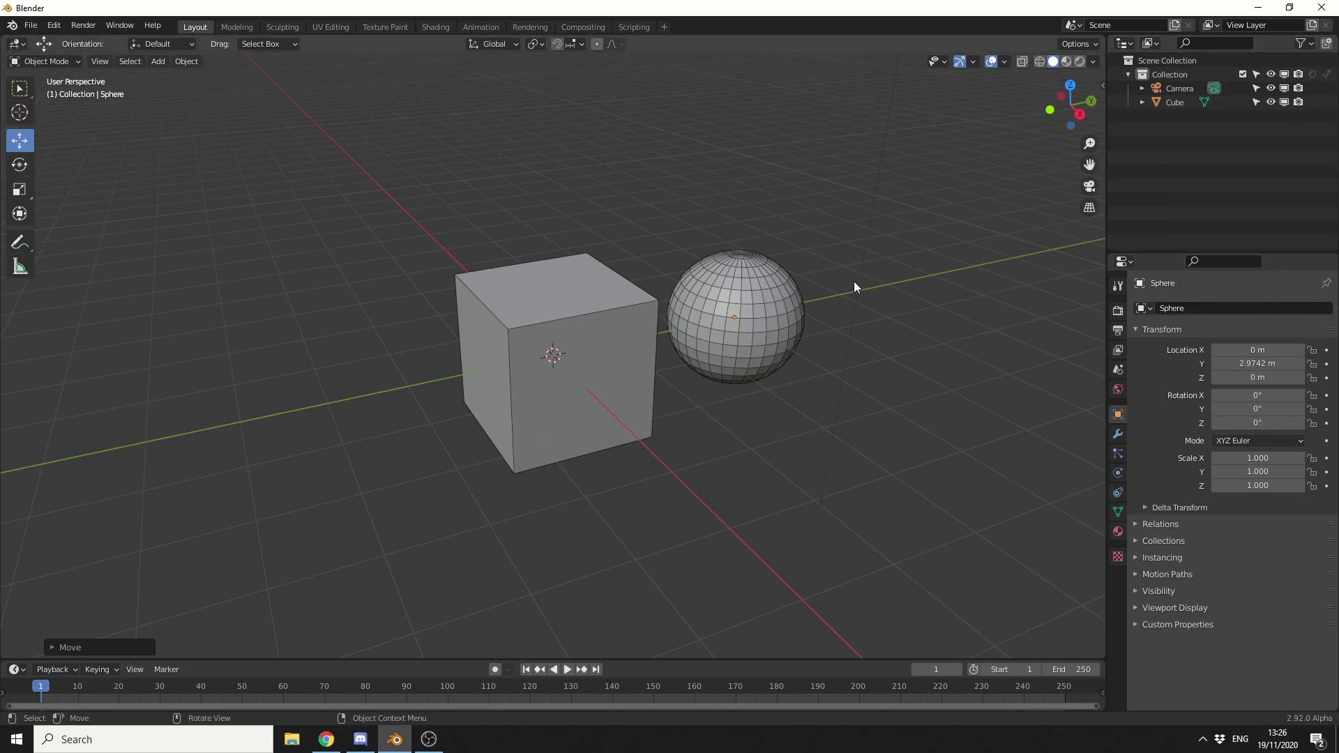
Box-select around the cube, then open and dismiss the Collection's context menu
drag(894, 103, 381, 481)
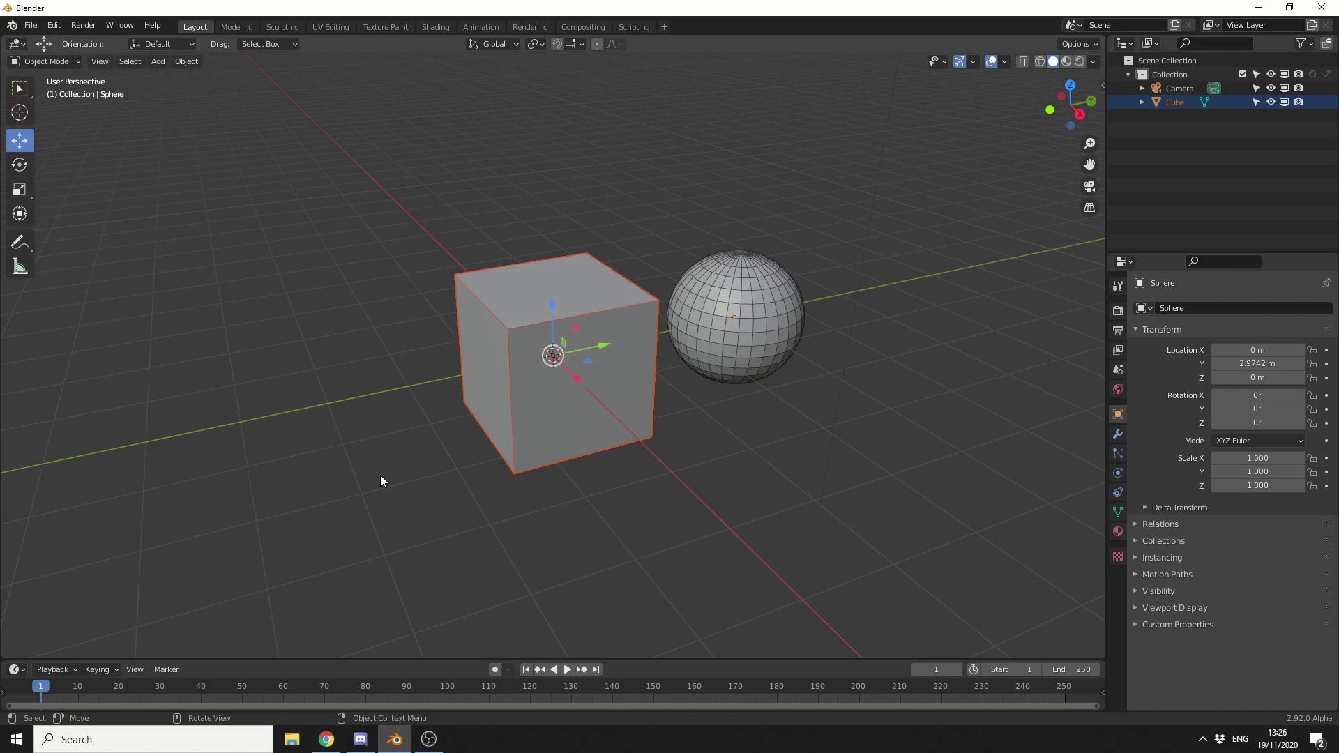
right_click(1170, 74)
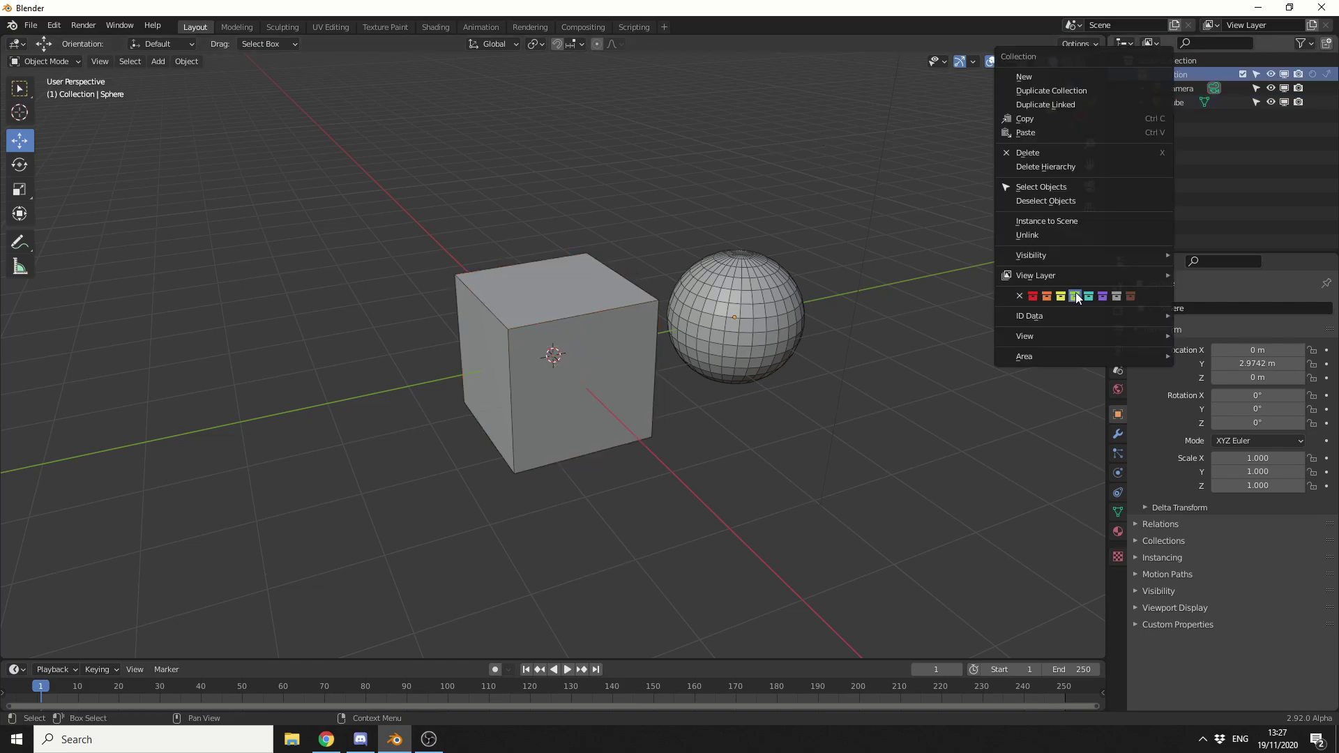
key(Escape)
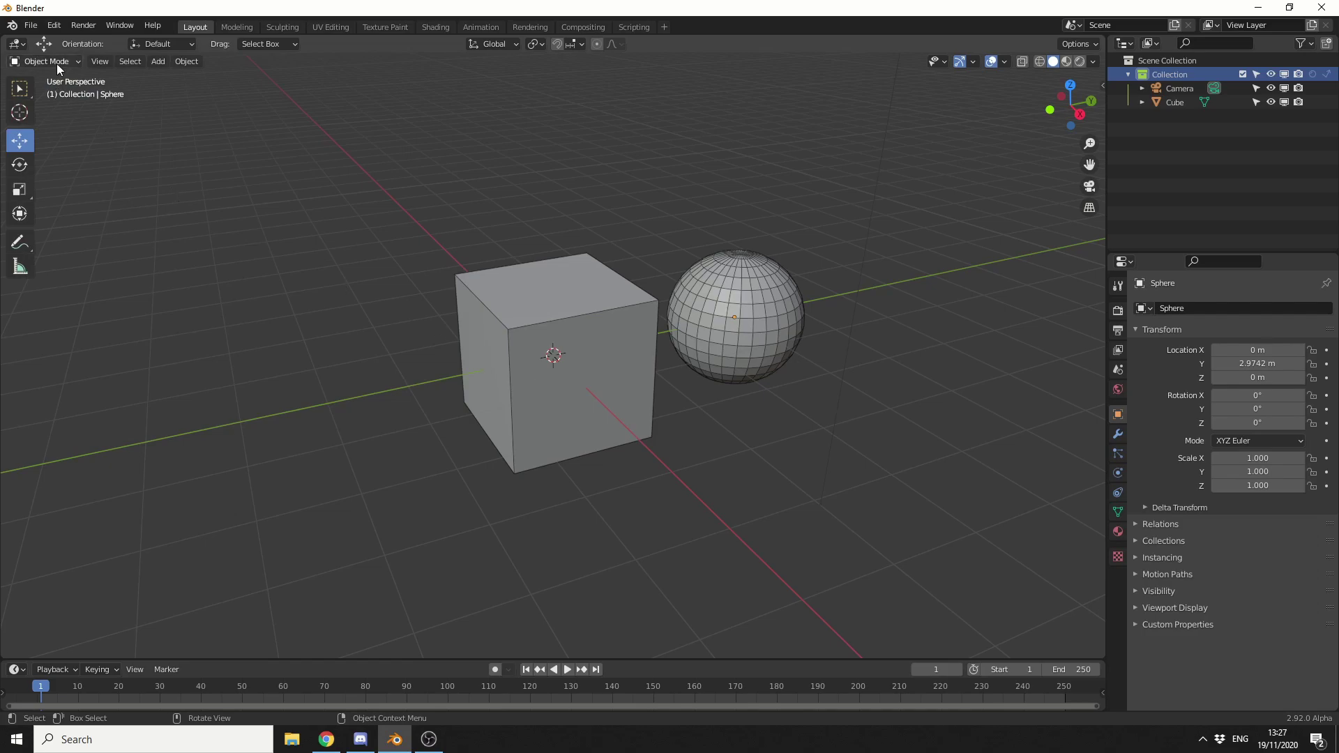
Check that New Geometry Nodes is enabled on the Experimental page of Preferences
click(54, 25)
click(83, 238)
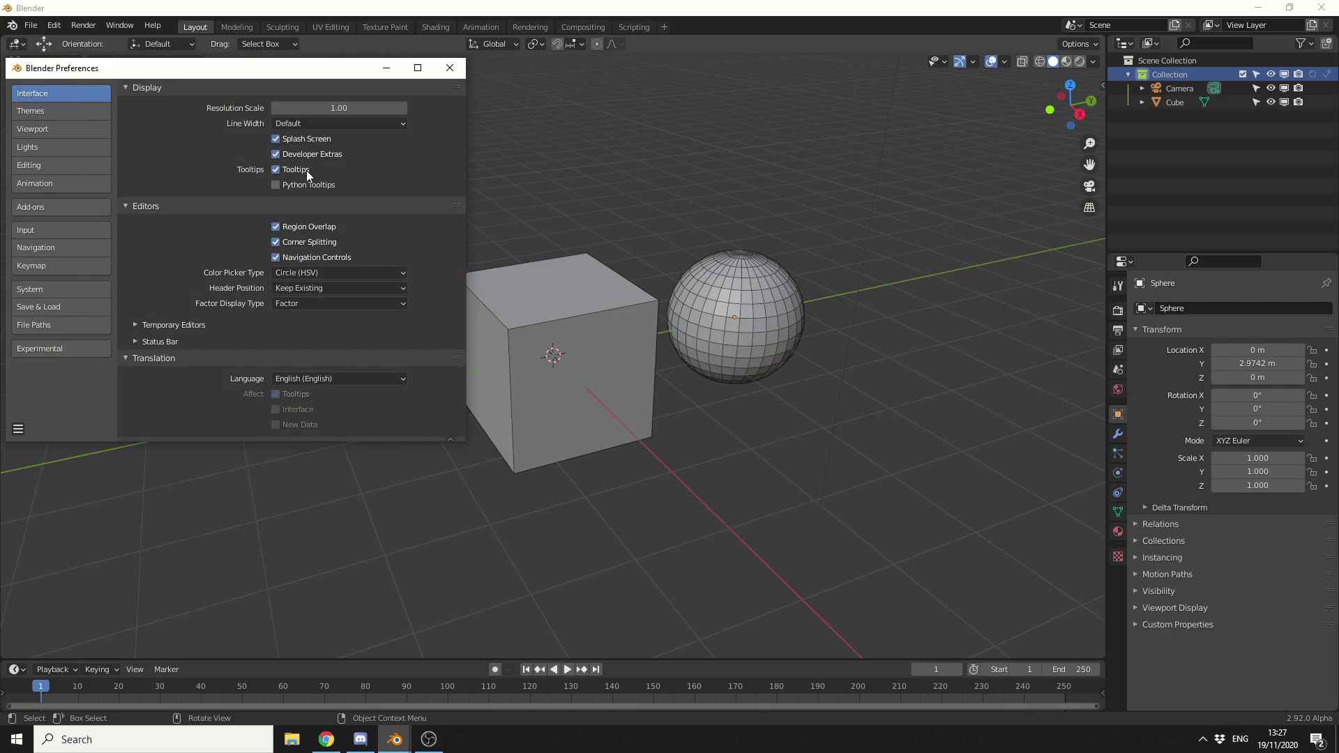
click(49, 348)
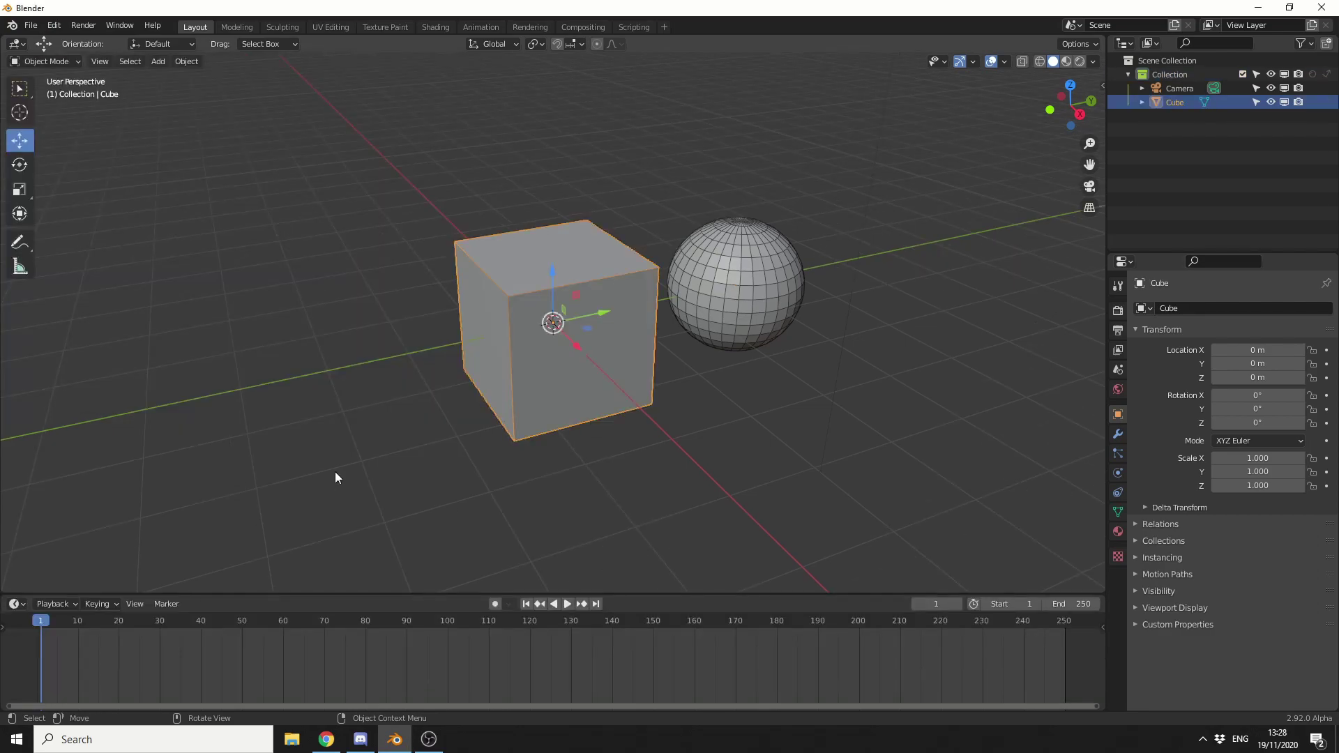
Add a Geometry Nodes modifier to the cube using Geometry Node Group
click(1116, 433)
click(1190, 308)
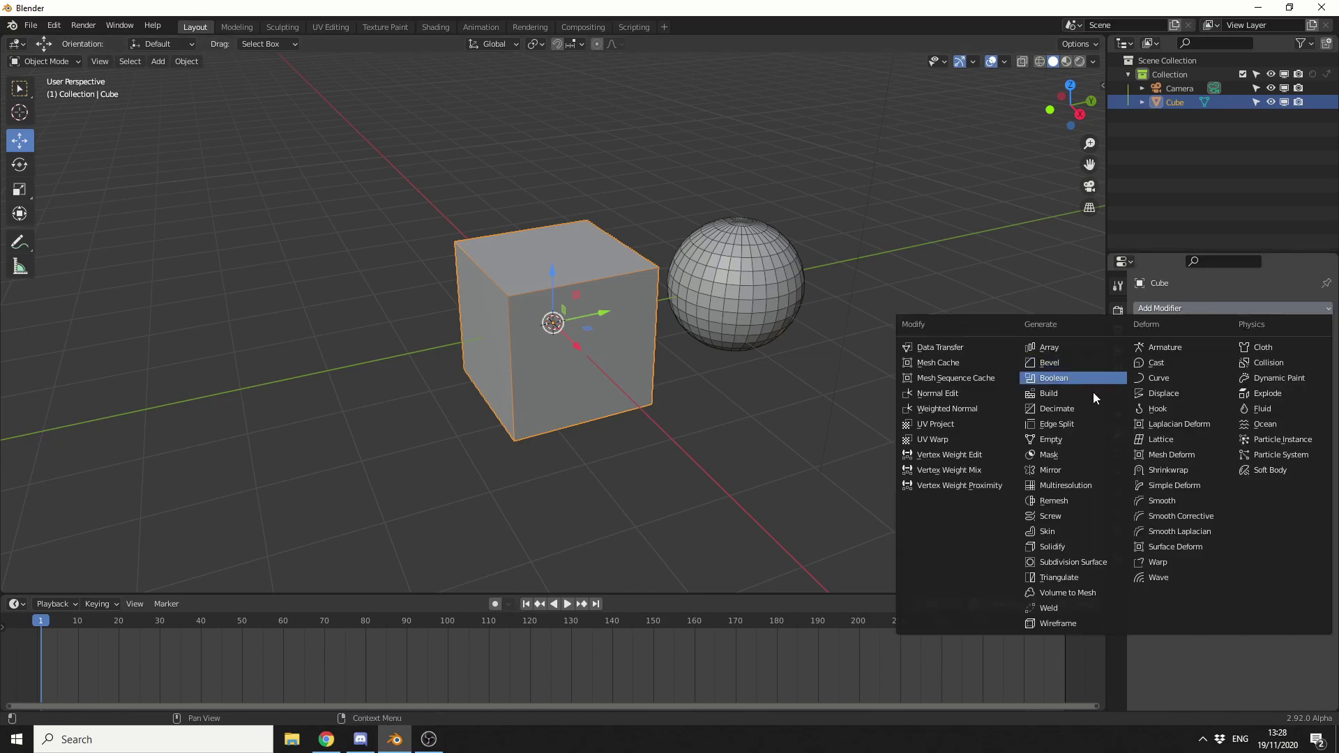
click(1079, 440)
click(1270, 353)
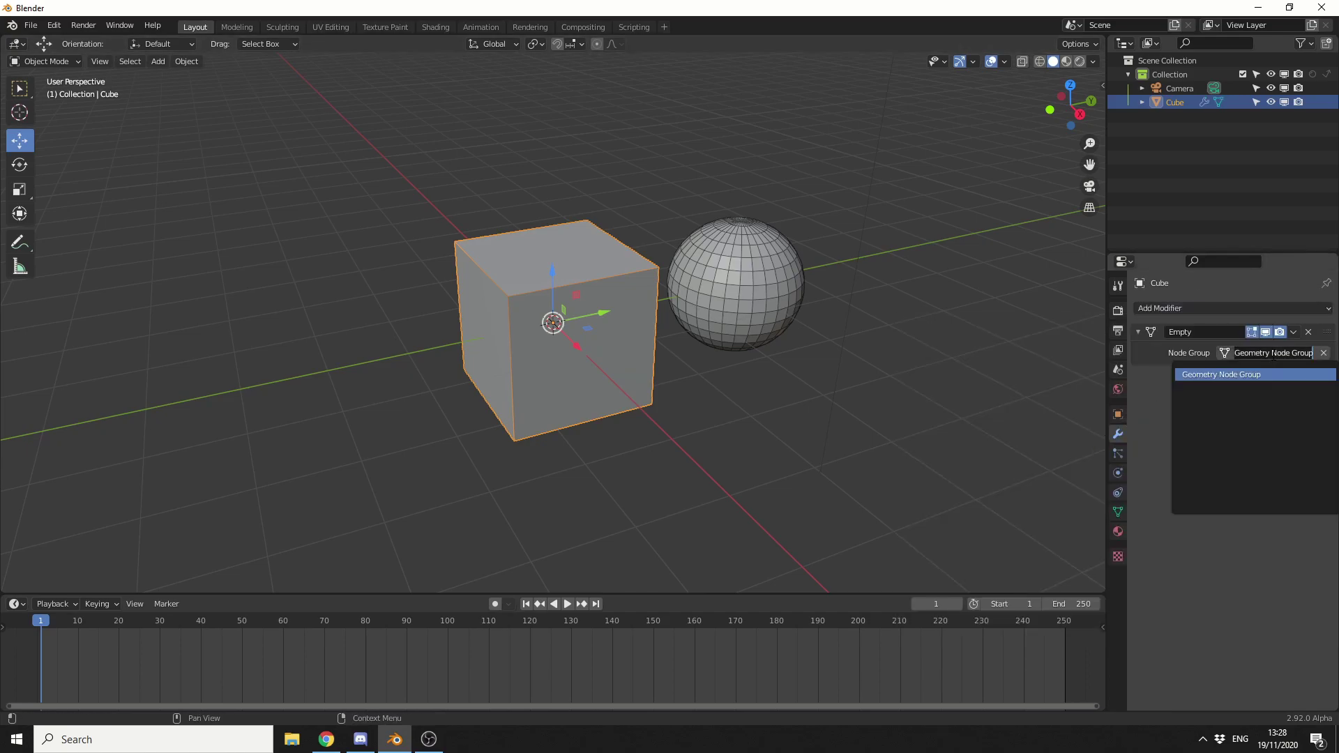
click(1221, 374)
Turn the enlarged timeline into a Geometry Node Editor and assign Geometry Node Group.001
drag(21, 594, 21, 461)
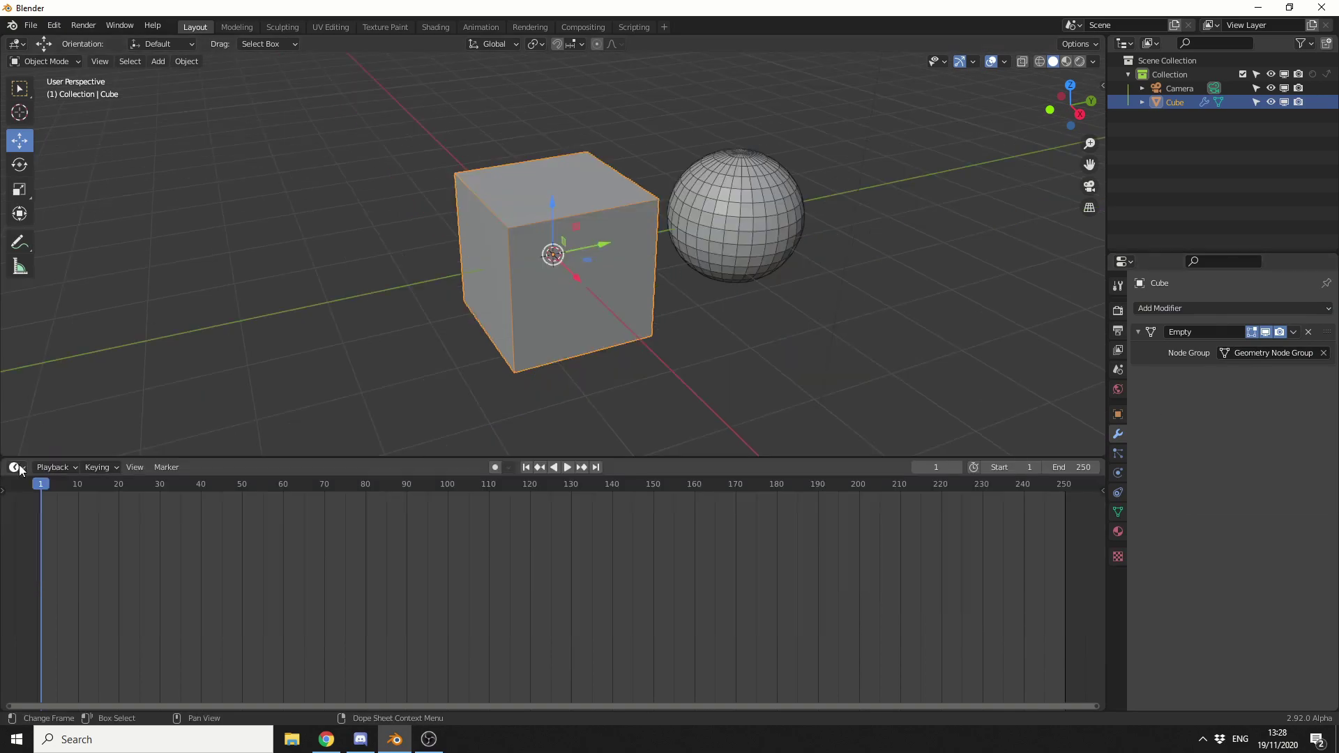
click(16, 467)
click(56, 583)
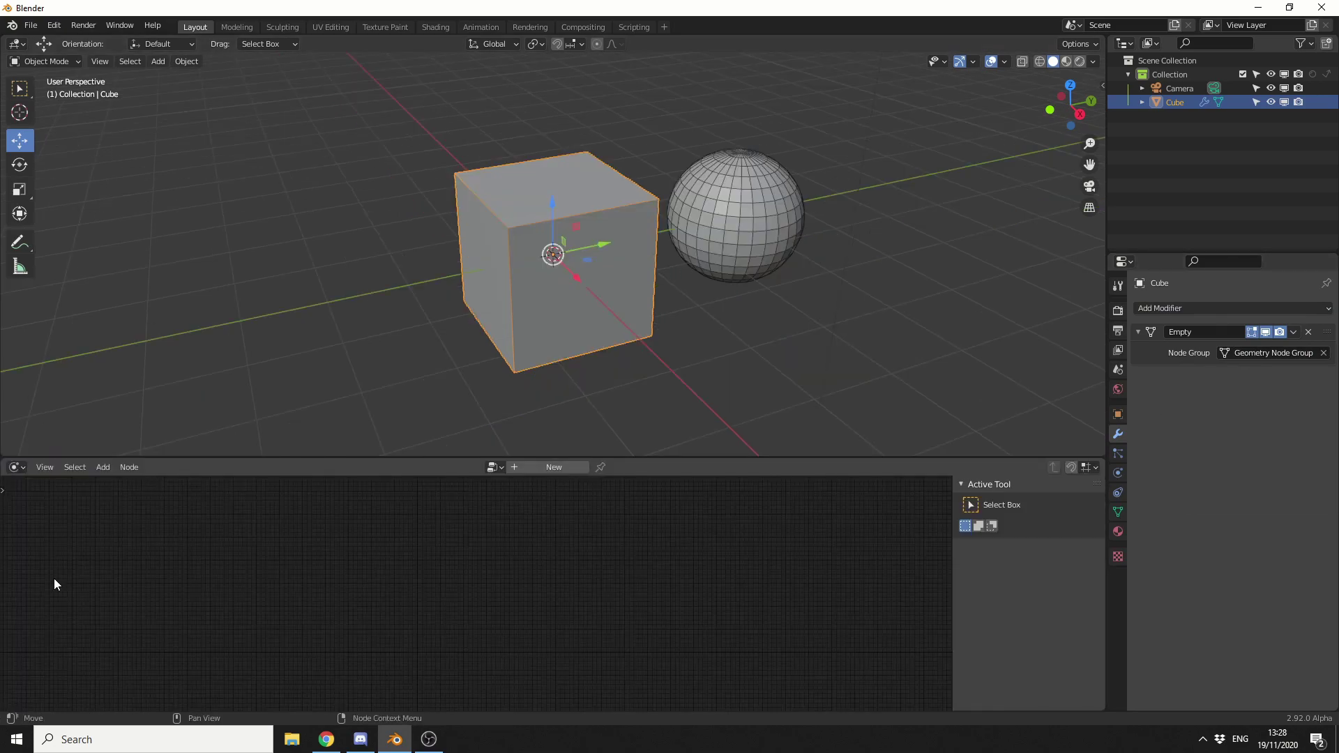
click(1270, 357)
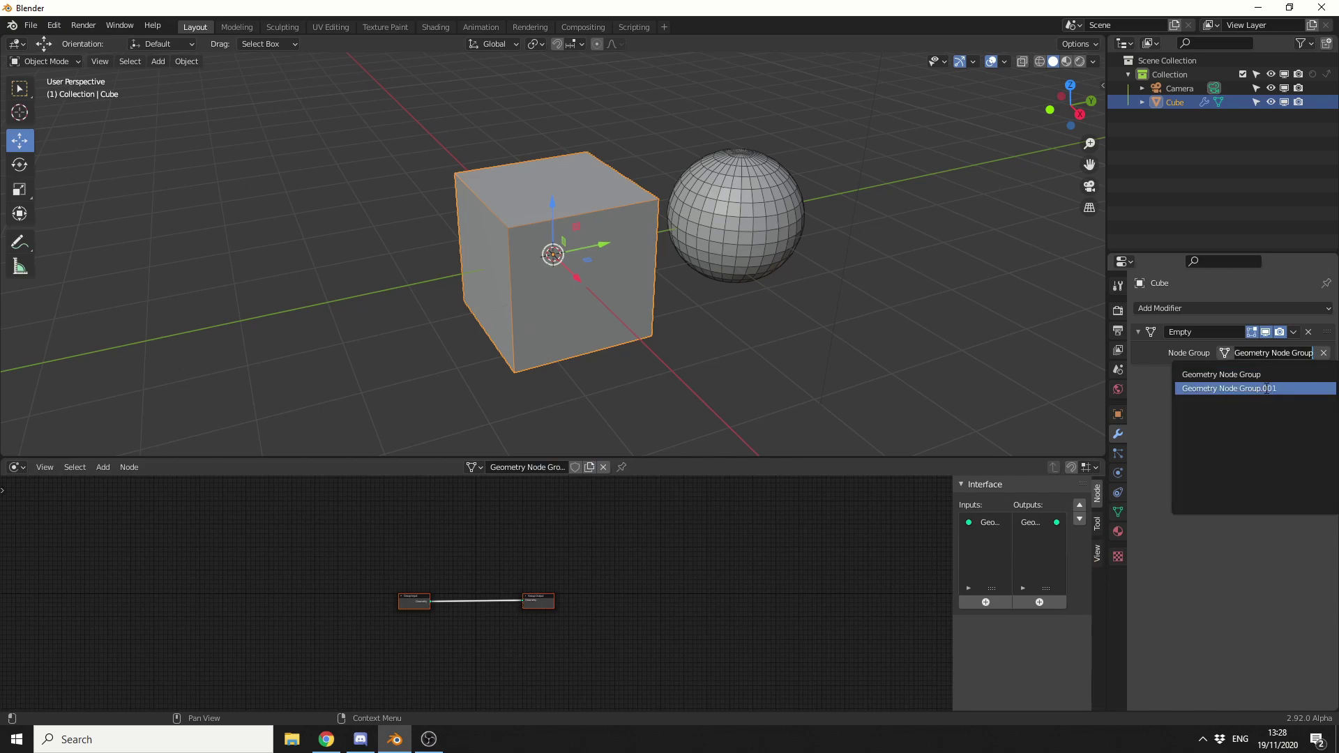
click(1266, 388)
Insert a Subdivision Surface node between Group Input and Group Output at Level 2
scroll(697, 597, up, 4)
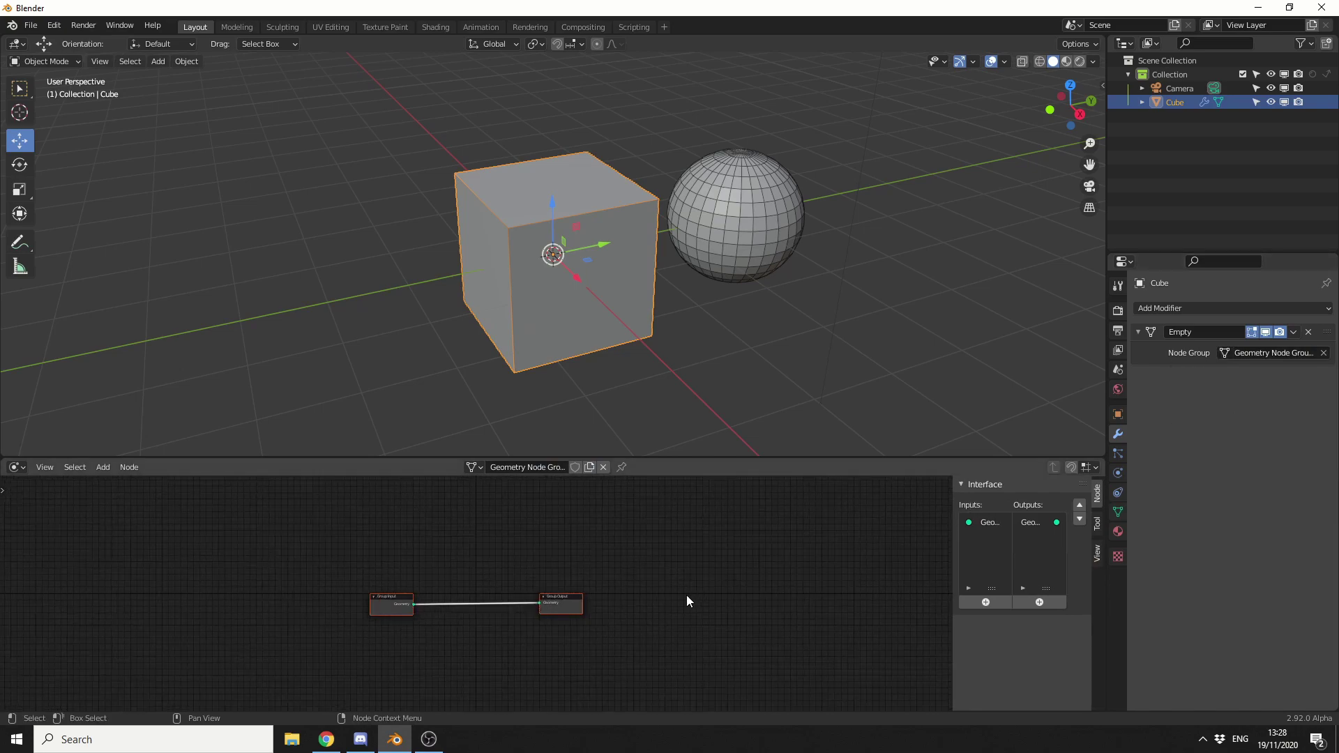
scroll(697, 597, up, 2)
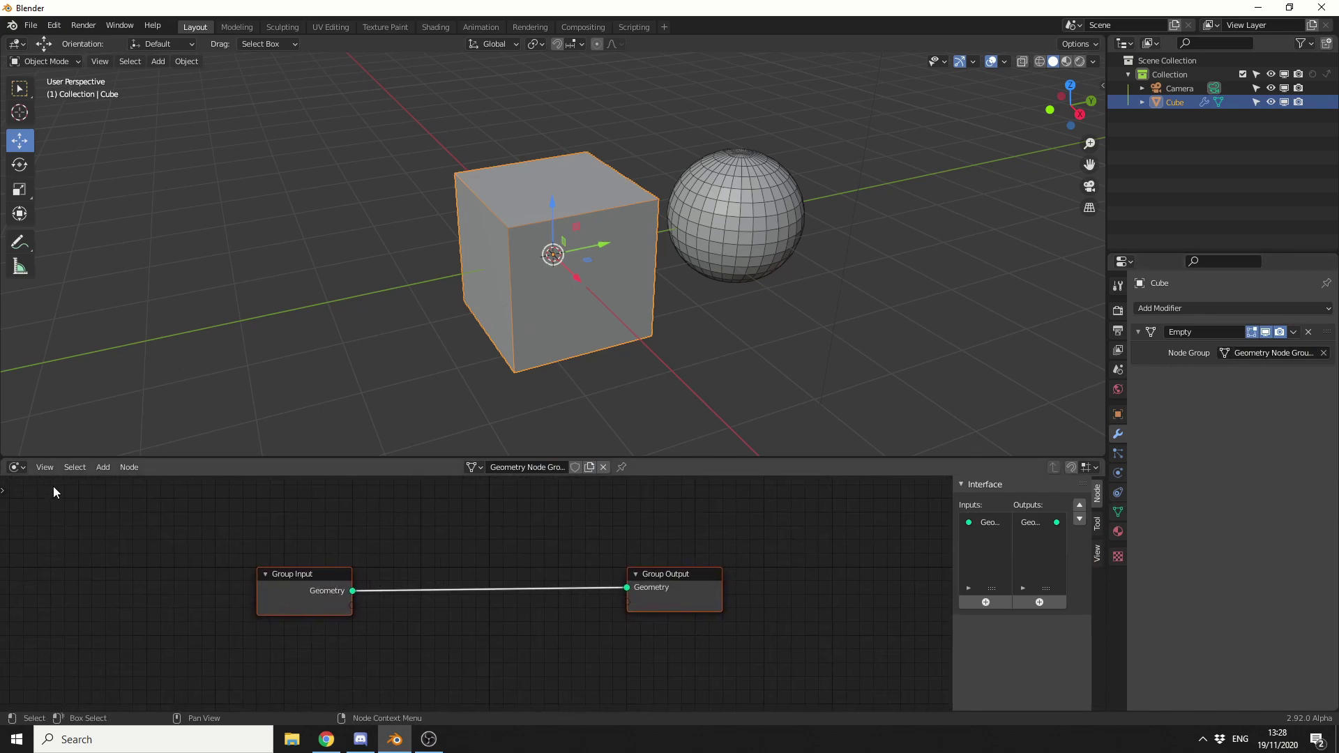
click(102, 468)
mouse_move(146, 518)
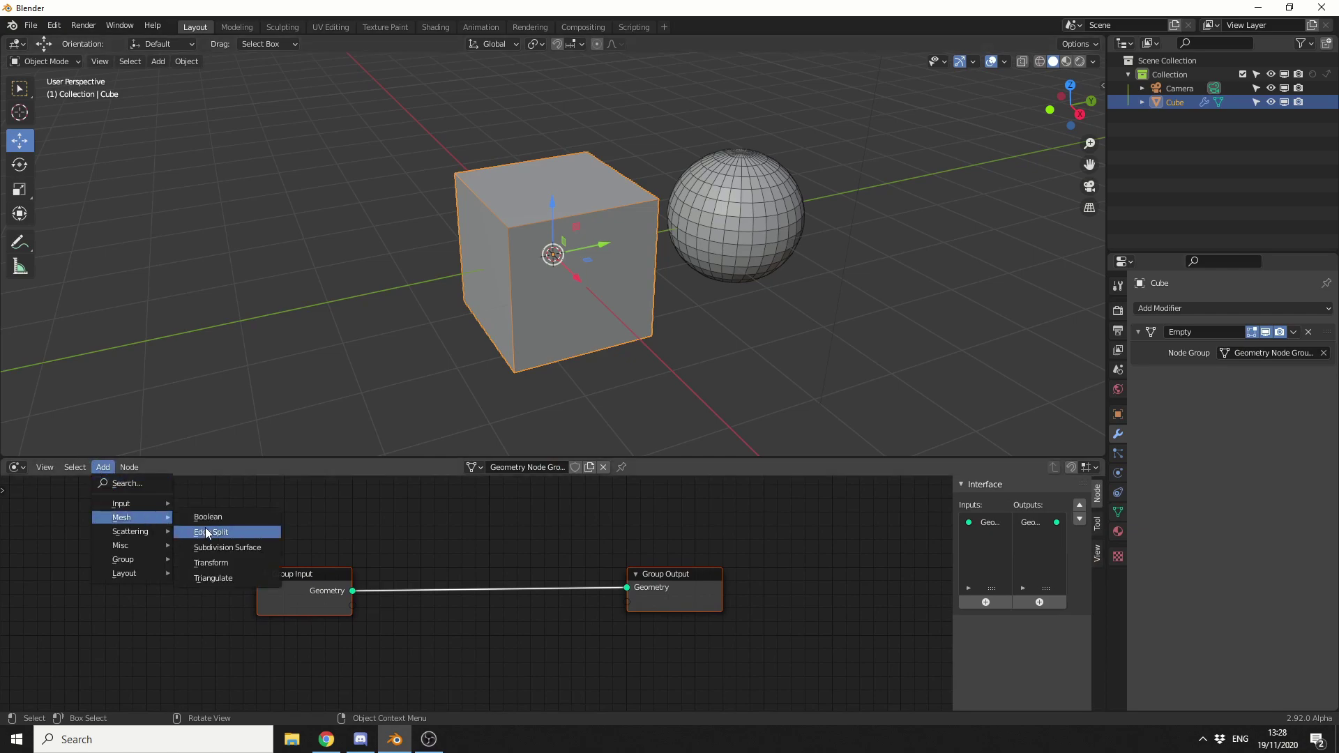
click(221, 547)
click(427, 538)
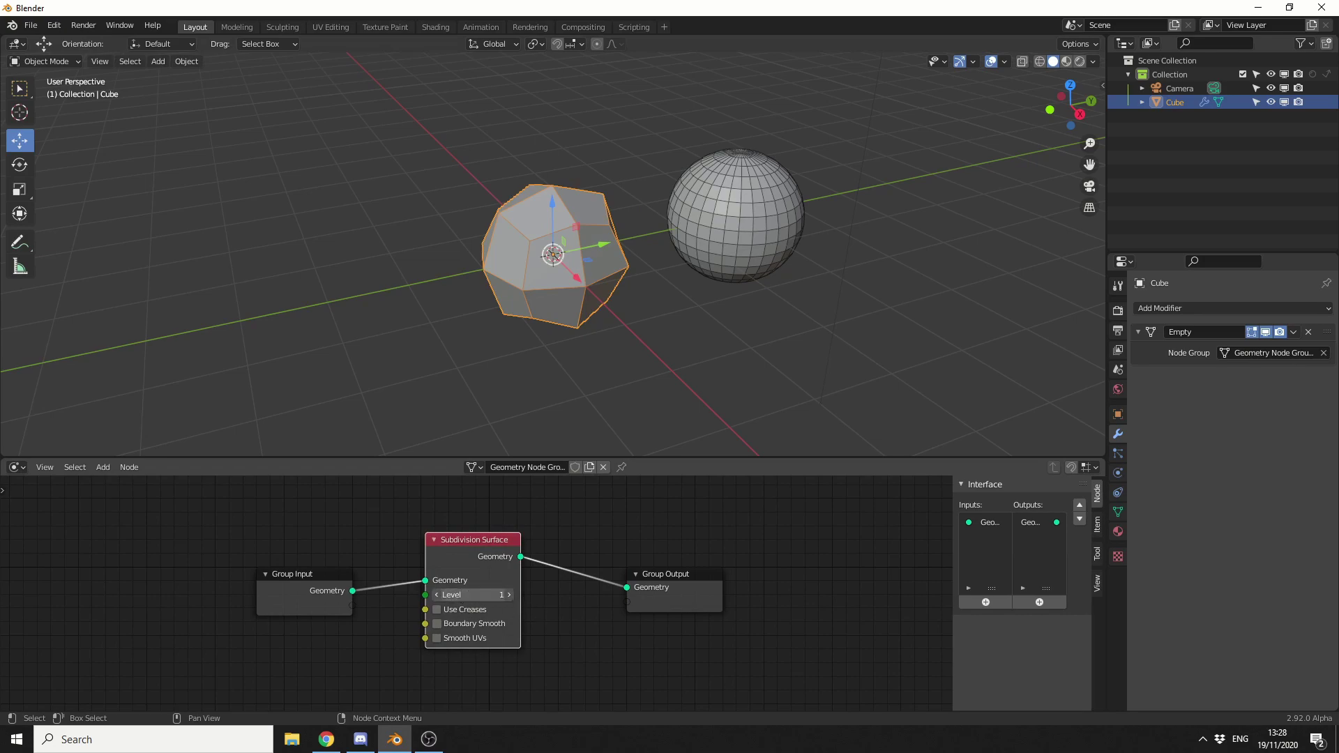
drag(461, 594, 482, 594)
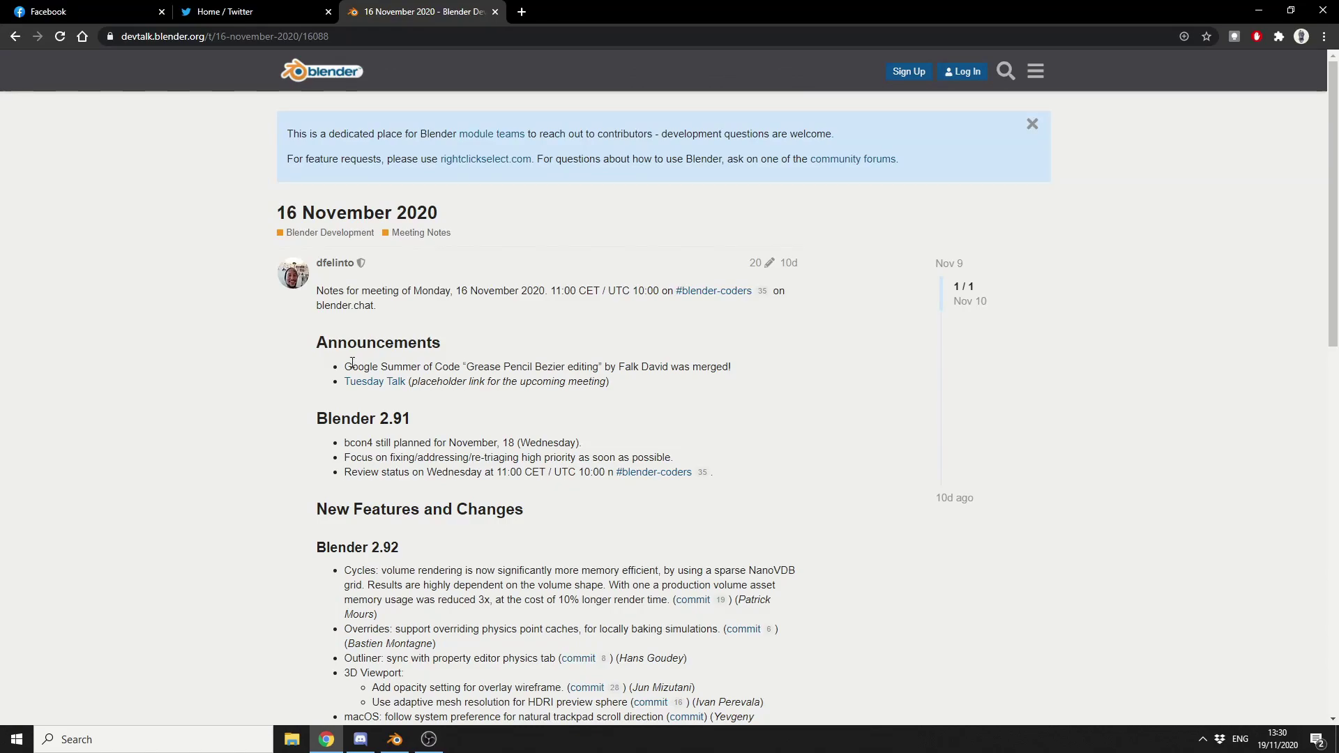
scroll(440, 562, down, 2)
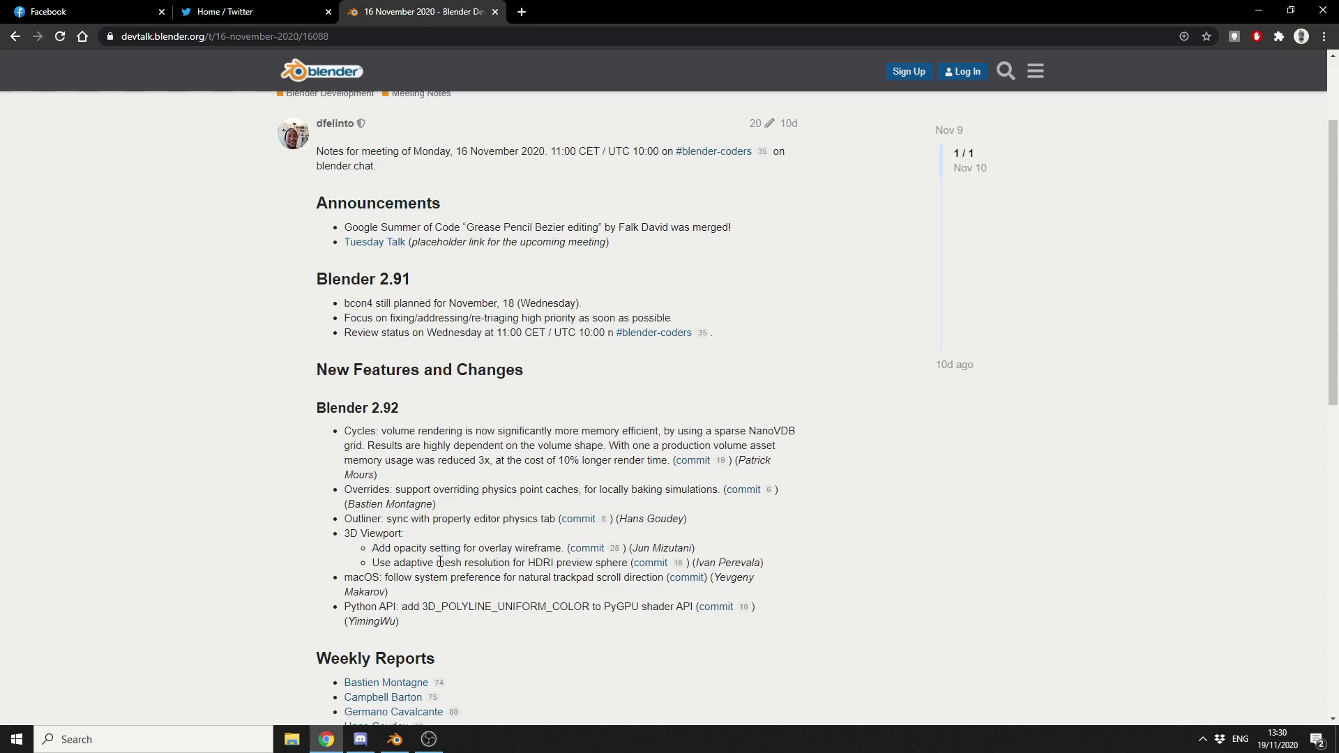
scroll(608, 469, up, 2)
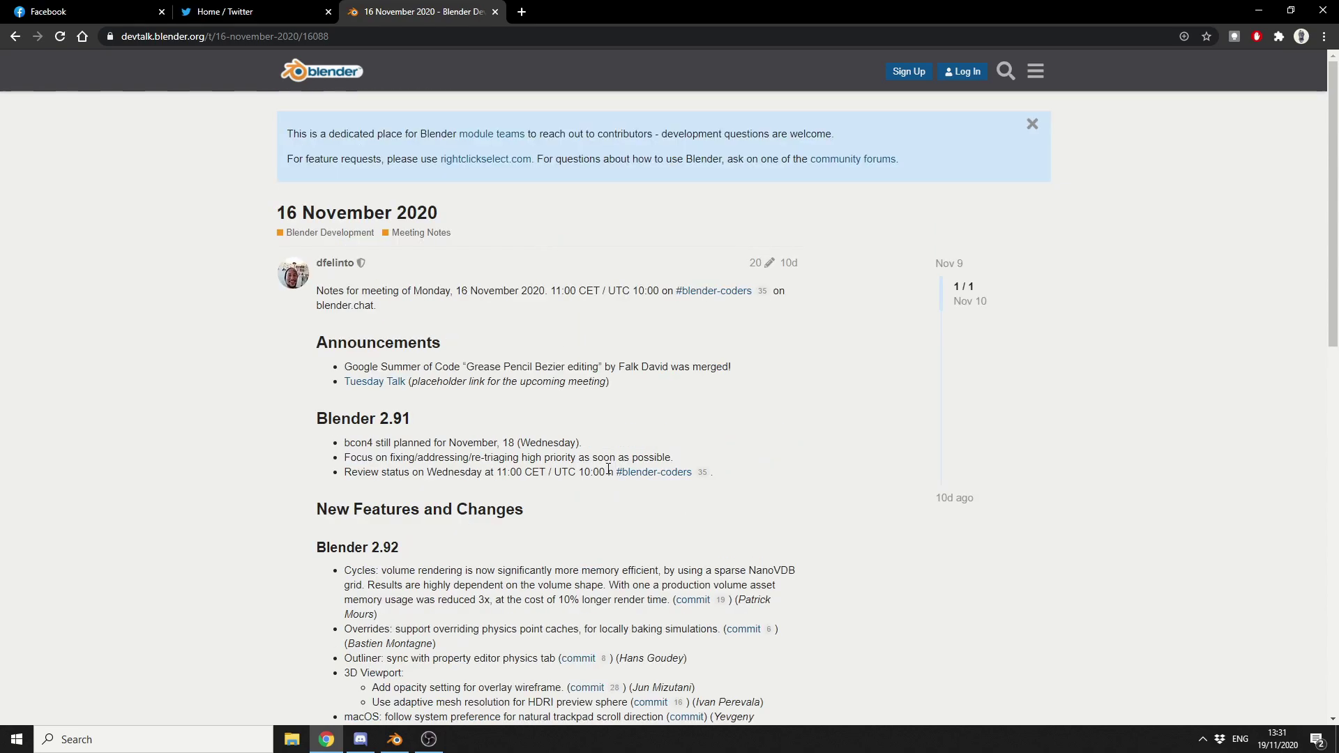